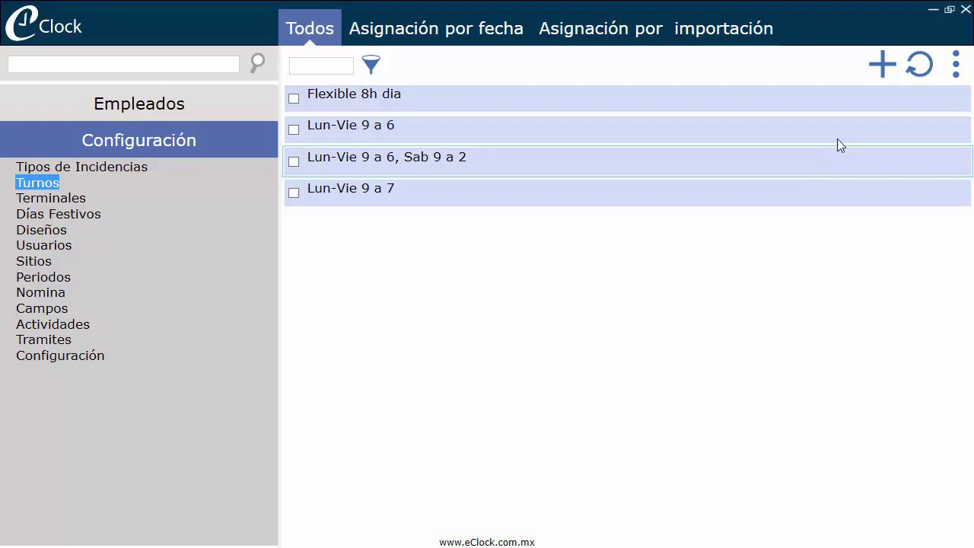
# Create a new shift named Matutino and give it a blue theme colour
pyautogui.click(879, 70)
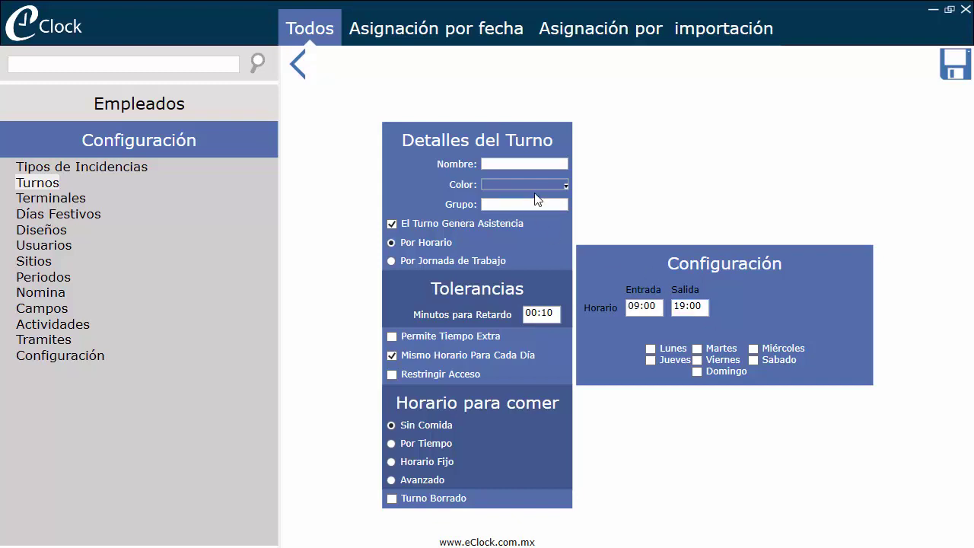
pyautogui.click(521, 164)
pyautogui.write('Matutino')
pyautogui.click(557, 186)
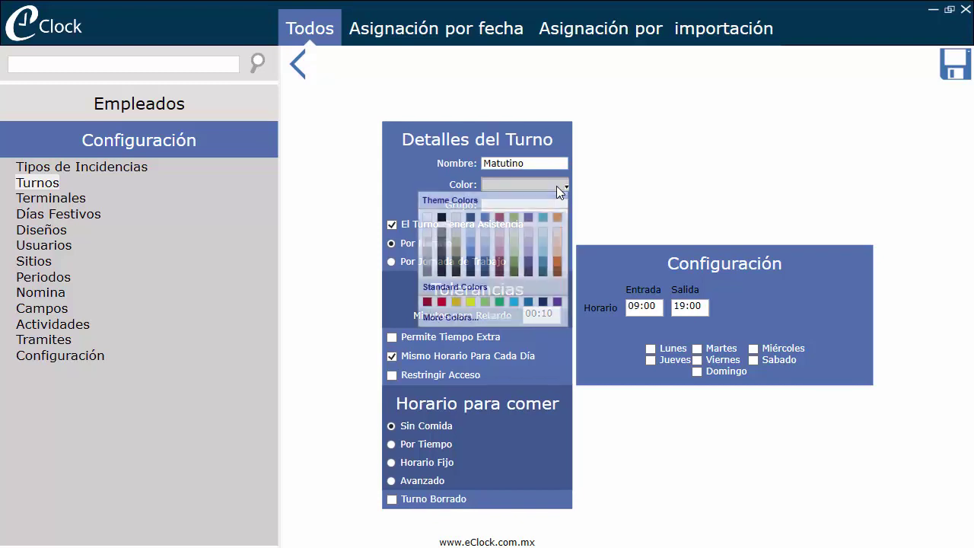
pyautogui.click(468, 253)
pyautogui.click(520, 206)
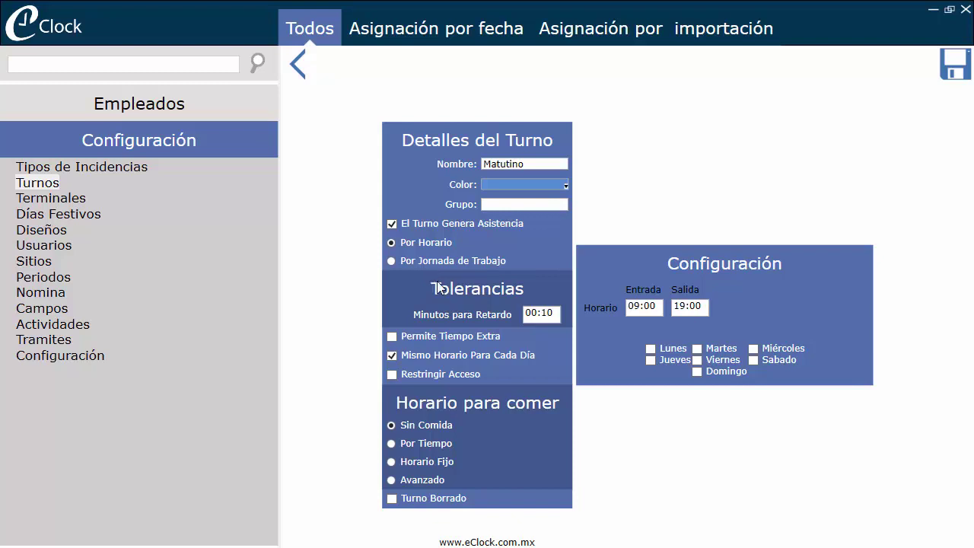
# Set the shift's exit time (Salida) to 18:00 and enable the days Monday through Friday
pyautogui.click(681, 305)
pyautogui.write('8')
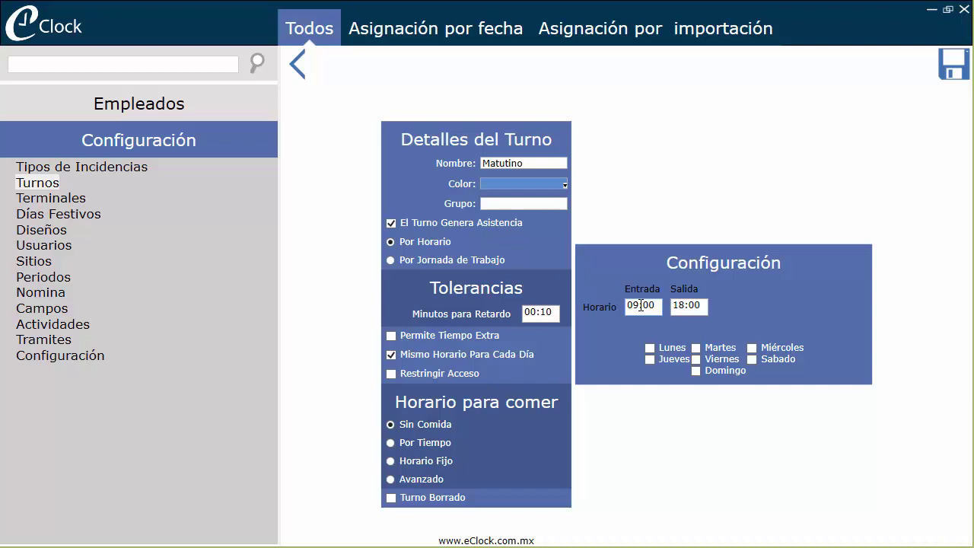
pyautogui.click(650, 348)
pyautogui.click(650, 359)
pyautogui.click(696, 348)
pyautogui.click(714, 363)
pyautogui.click(755, 348)
# Allow overtime for the shift and set its meal break to Por Tiempo with a meal time of 01:00
pyautogui.click(392, 335)
pyautogui.click(452, 442)
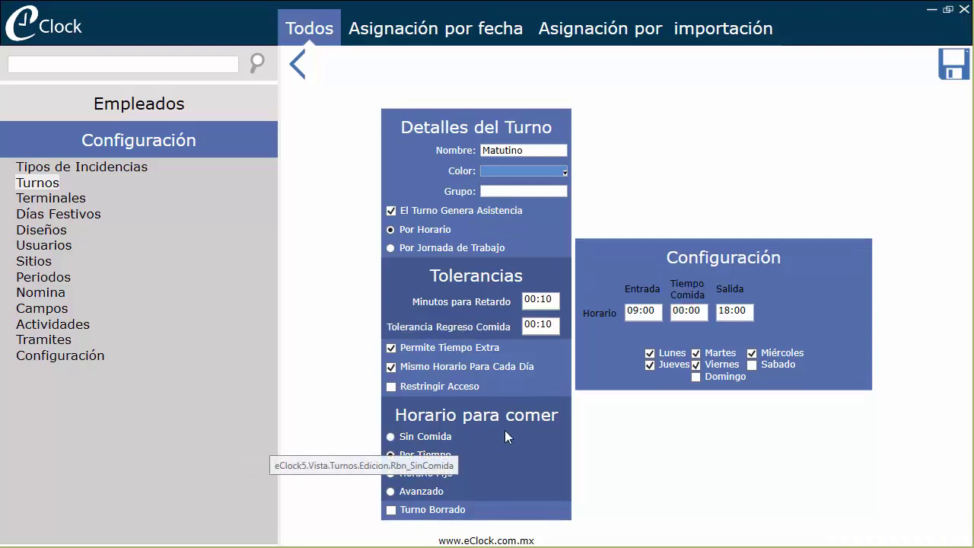
pyautogui.click(680, 318)
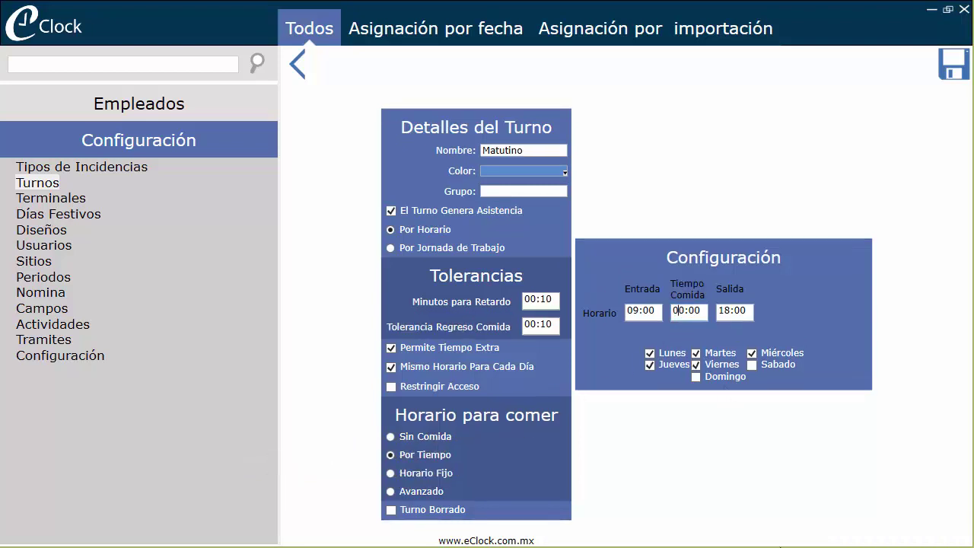
pyautogui.write('1')
# Change the meal break to Horario Fijo, with meal exit at 13:00 and meal return at 14:00
pyautogui.click(439, 474)
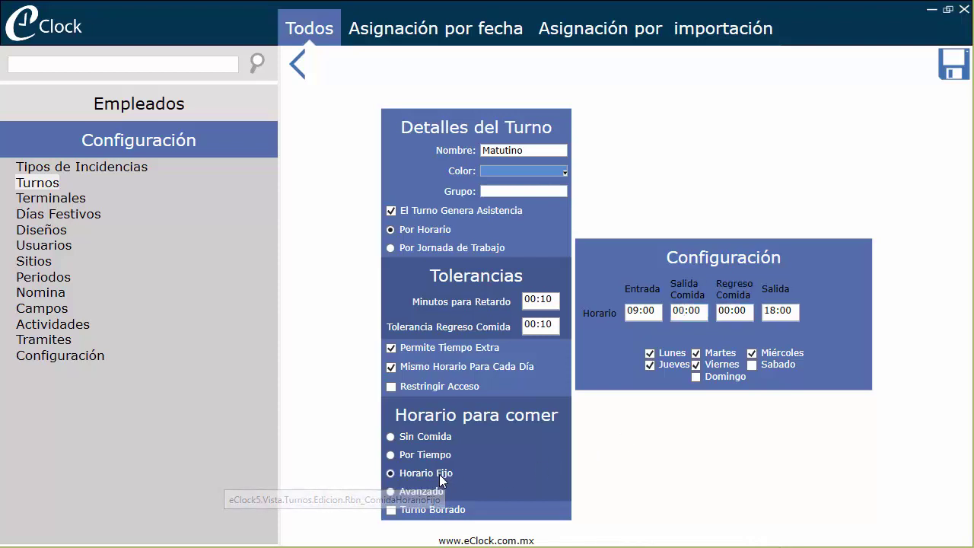
pyautogui.click(673, 312)
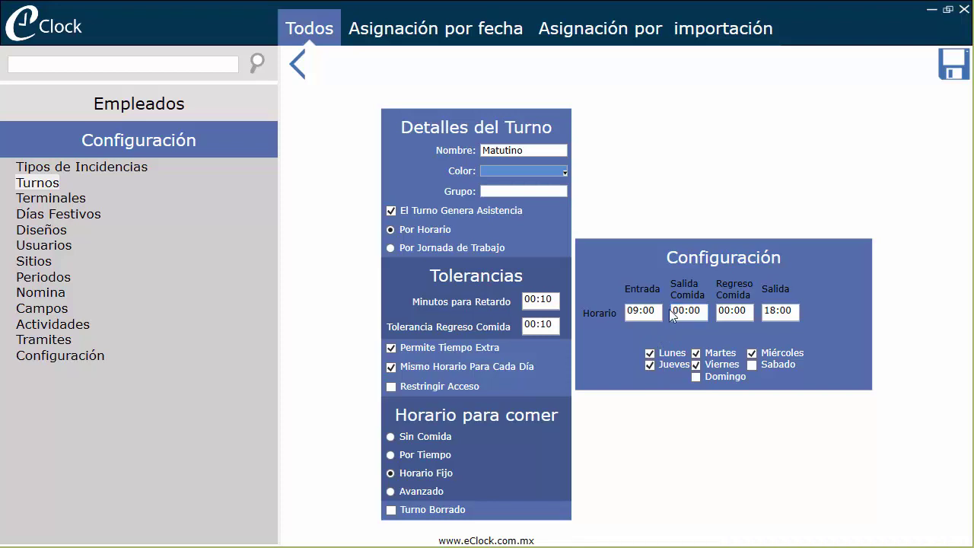
pyautogui.write('13')
pyautogui.click(679, 306)
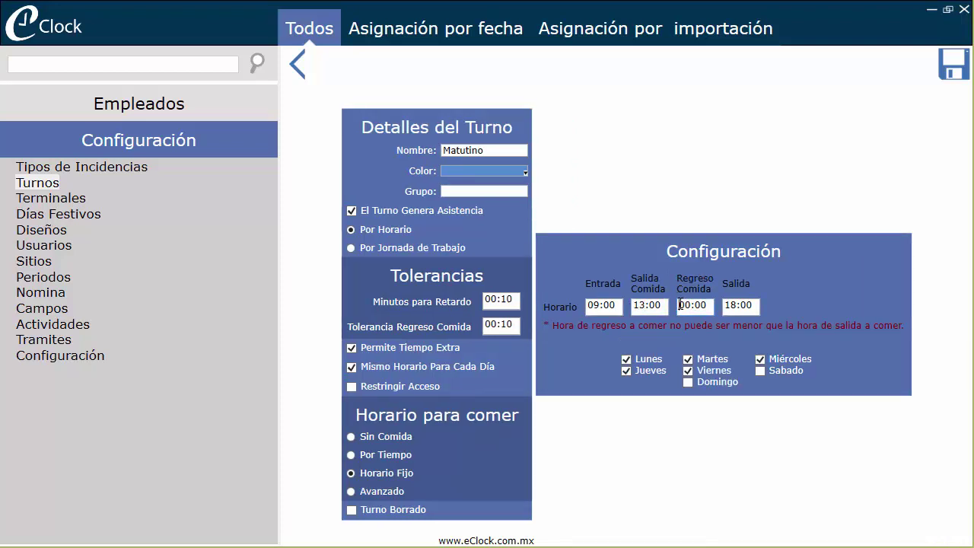
pyautogui.write('14')
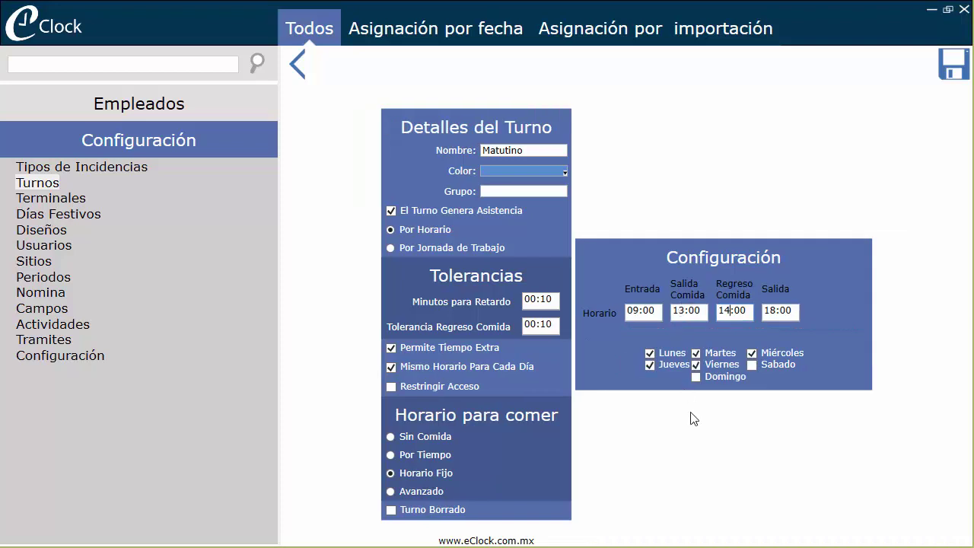
# Change the meal break to Avanzado and set the meal return time to 17:00
pyautogui.click(406, 492)
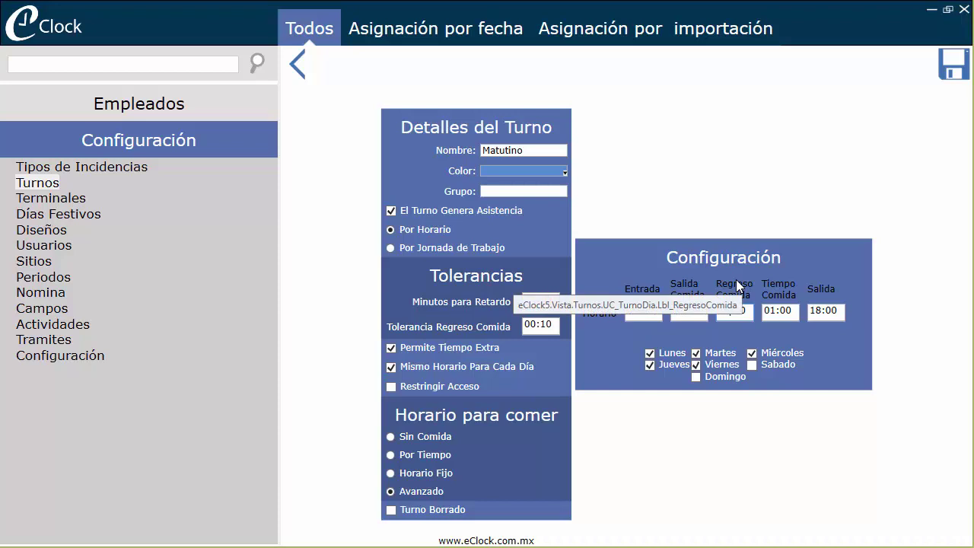
pyautogui.click(774, 310)
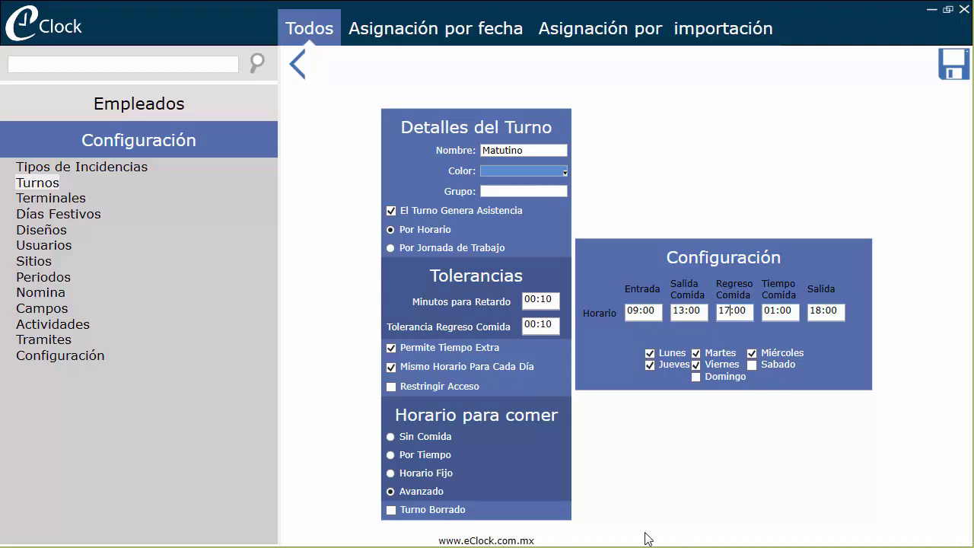
pyautogui.click(635, 311)
# Restrict access, with entry limits of 04:00 minimum and 12:00 maximum and exit limits of 17:00 minimum and 24:00 maximum
pyautogui.click(397, 389)
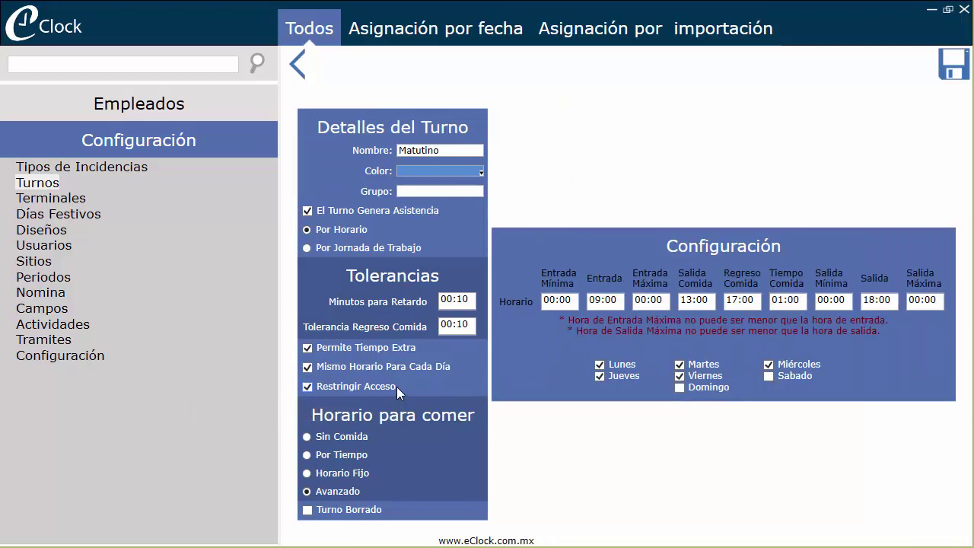
pyautogui.click(549, 300)
pyautogui.write('4')
pyautogui.click(637, 301)
pyautogui.write('12')
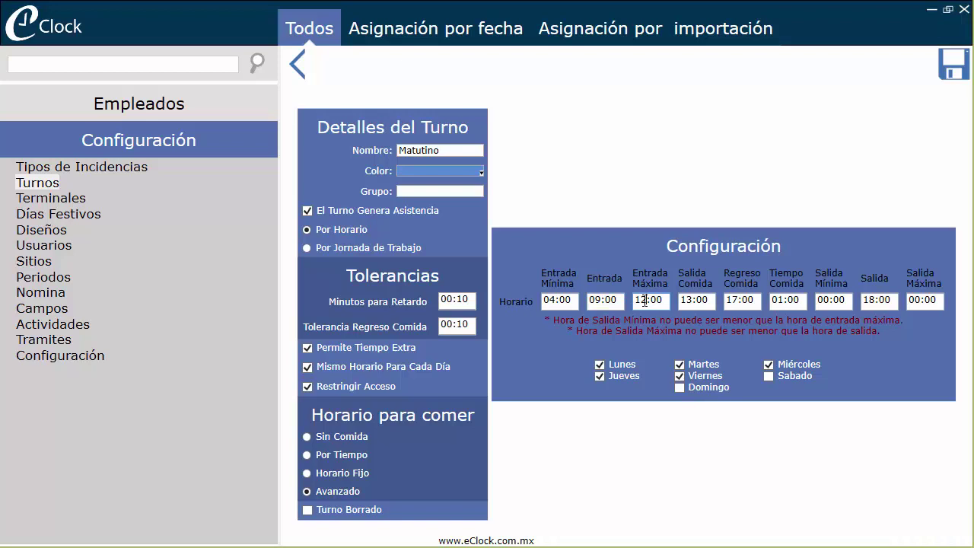
pyautogui.click(818, 300)
pyautogui.write('17')
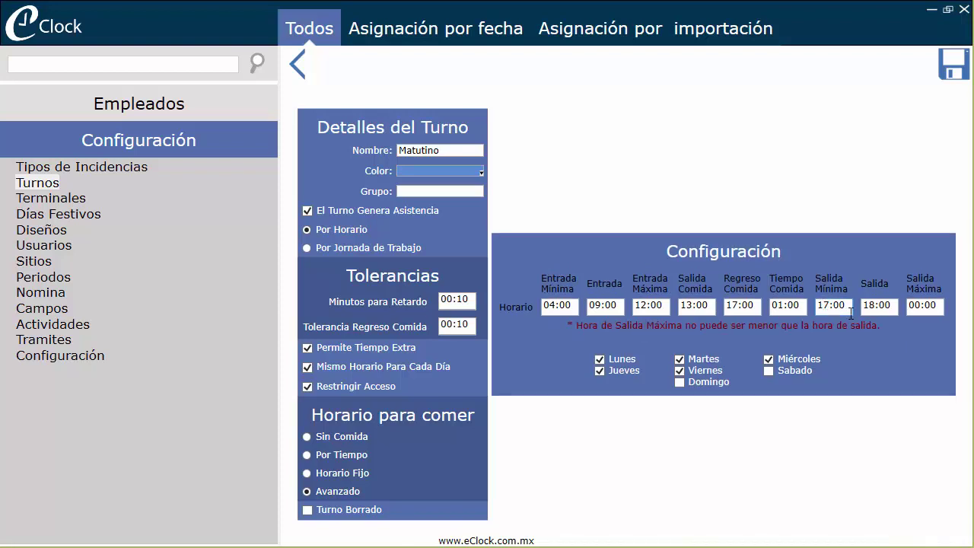
pyautogui.click(911, 302)
pyautogui.write('24')
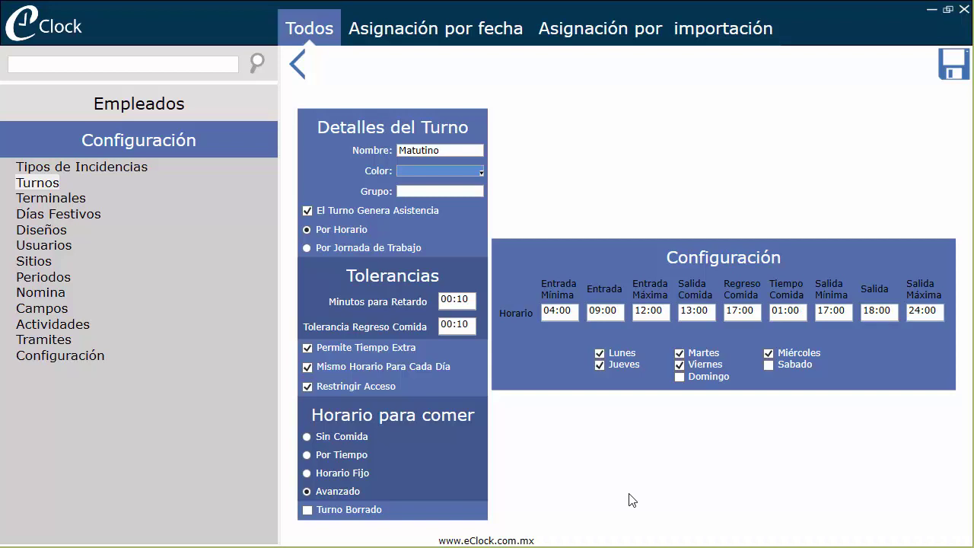
# Set the shift's minimum entry time to 06:00 and its maximum exit time to 30:00
pyautogui.click(550, 313)
pyautogui.write('8')
pyautogui.click(911, 310)
pyautogui.moveTo(919, 313); pyautogui.dragTo(902, 314)
pyautogui.write('31')
pyautogui.write('3')
pyautogui.write('1')
# Give each day its own schedule, without access restriction and with the meal option Sin Comida
pyautogui.click(353, 368)
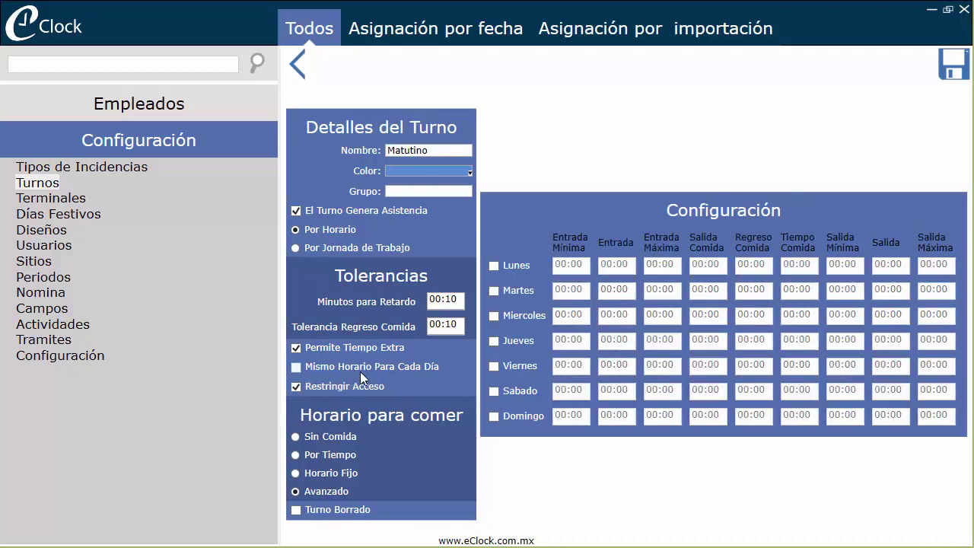
pyautogui.click(324, 390)
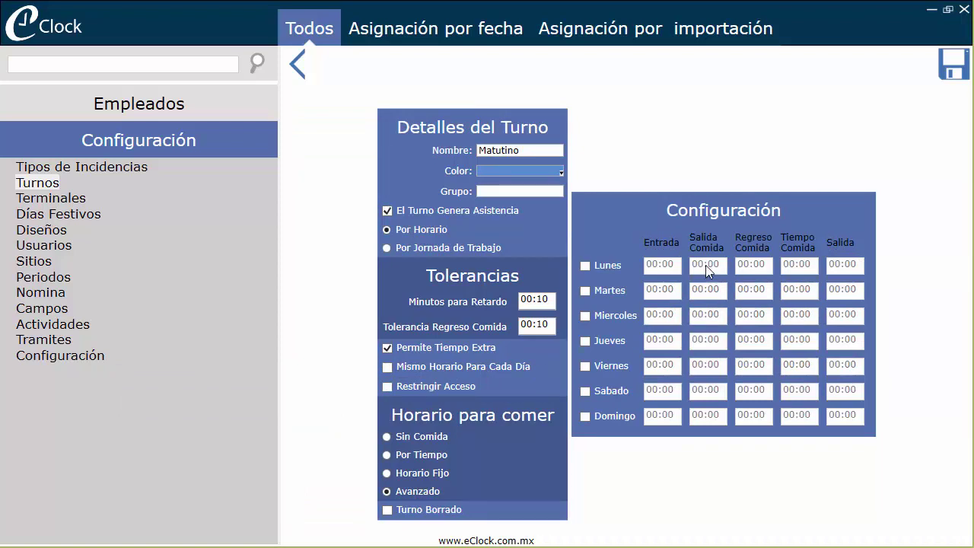
pyautogui.click(432, 437)
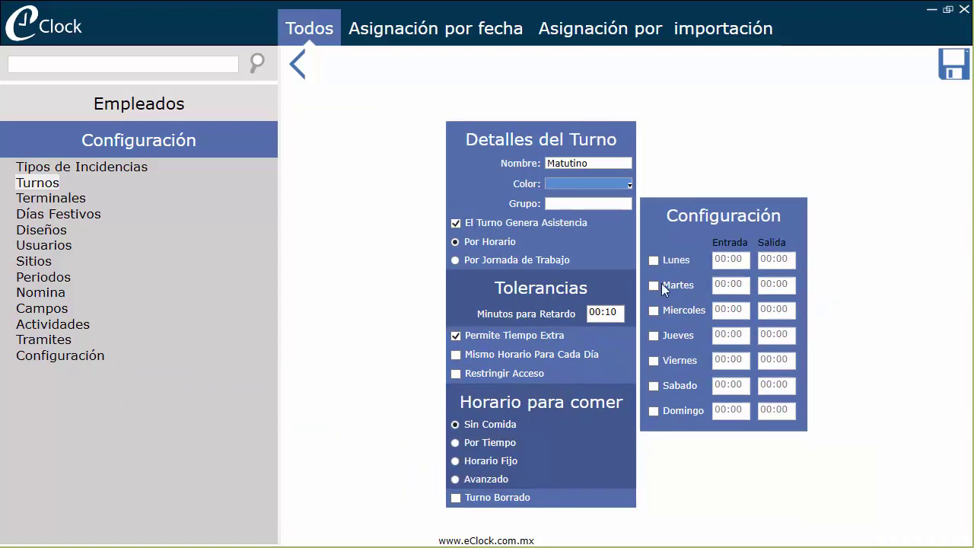
# Enable Monday with entry at 09:00 and exit at 18:00
pyautogui.click(654, 260)
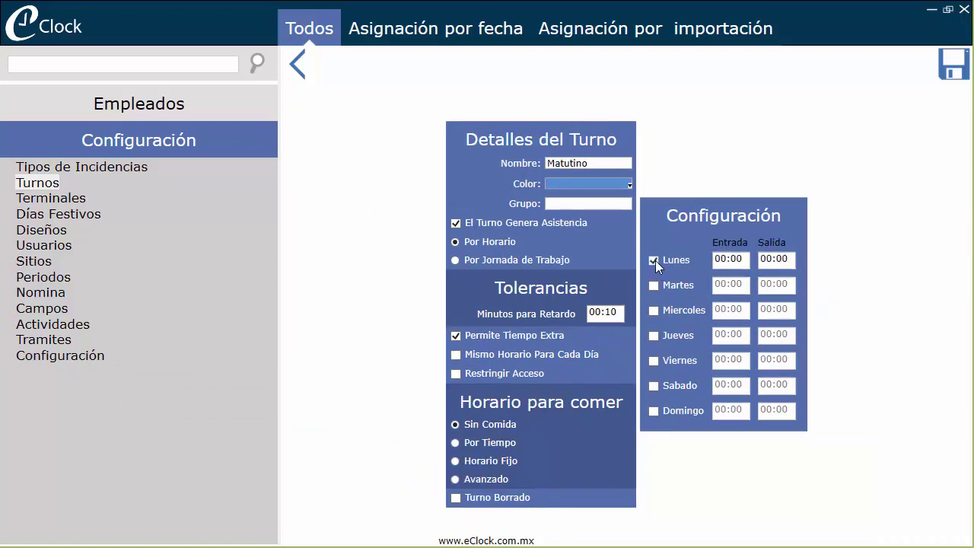
pyautogui.click(722, 260)
pyautogui.write('9')
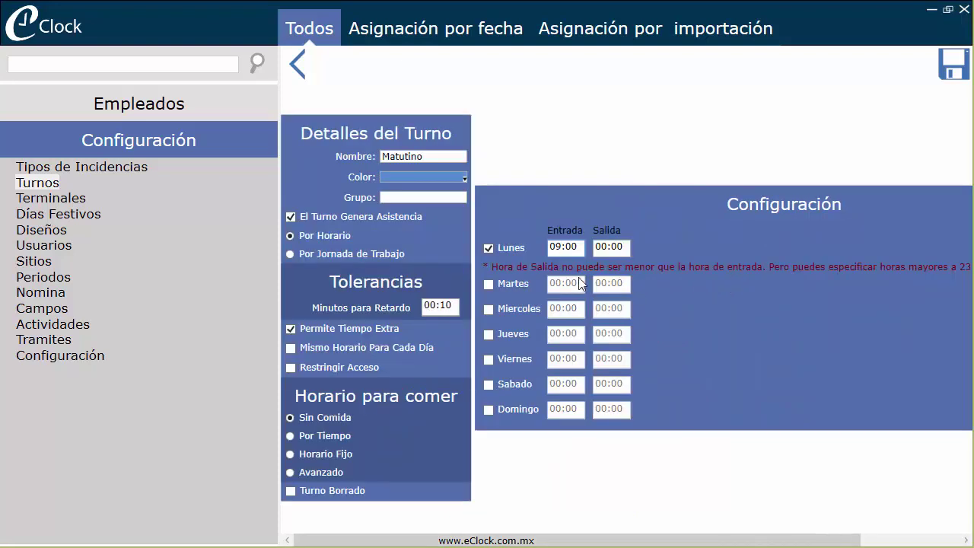
pyautogui.click(598, 246)
pyautogui.write('18')
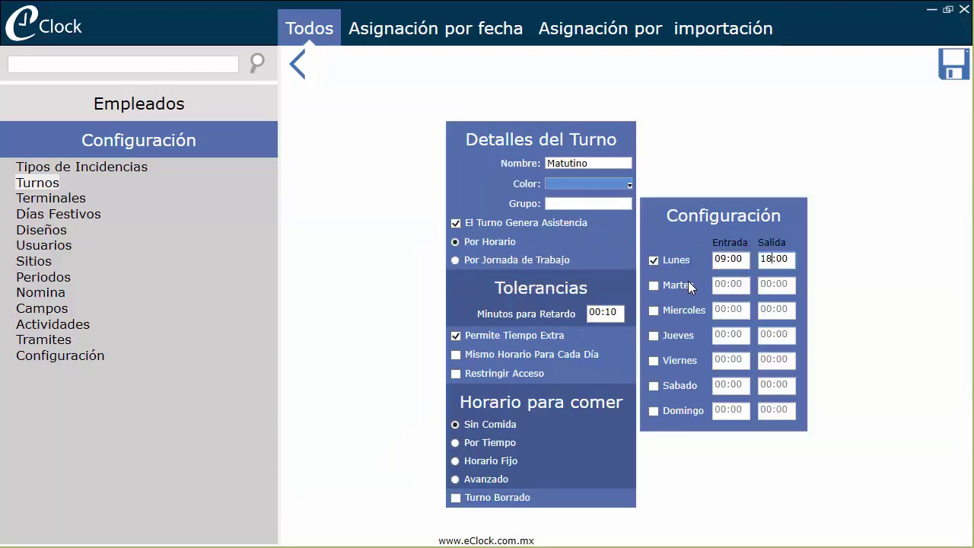
# Enable Tuesday, Wednesday and Thursday, each with entry at 09:00 and exit at 18:00
pyautogui.click(701, 286)
pyautogui.click(720, 282)
pyautogui.write('9')
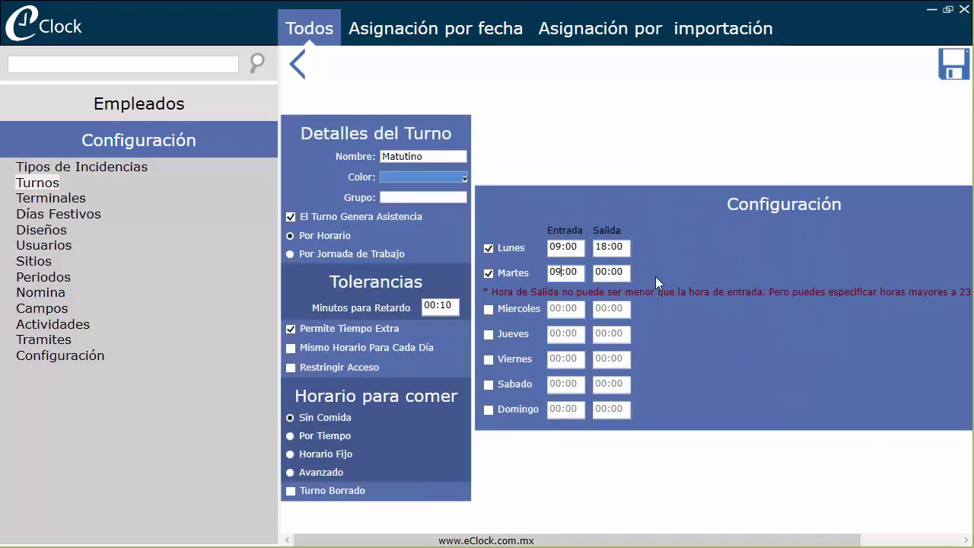
pyautogui.click(598, 274)
pyautogui.write('18')
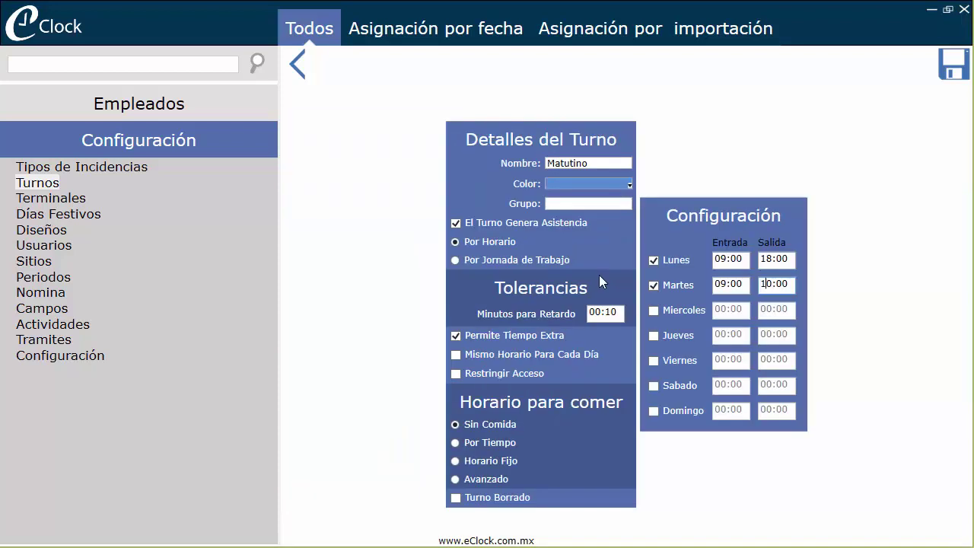
pyautogui.click(653, 311)
pyautogui.click(653, 336)
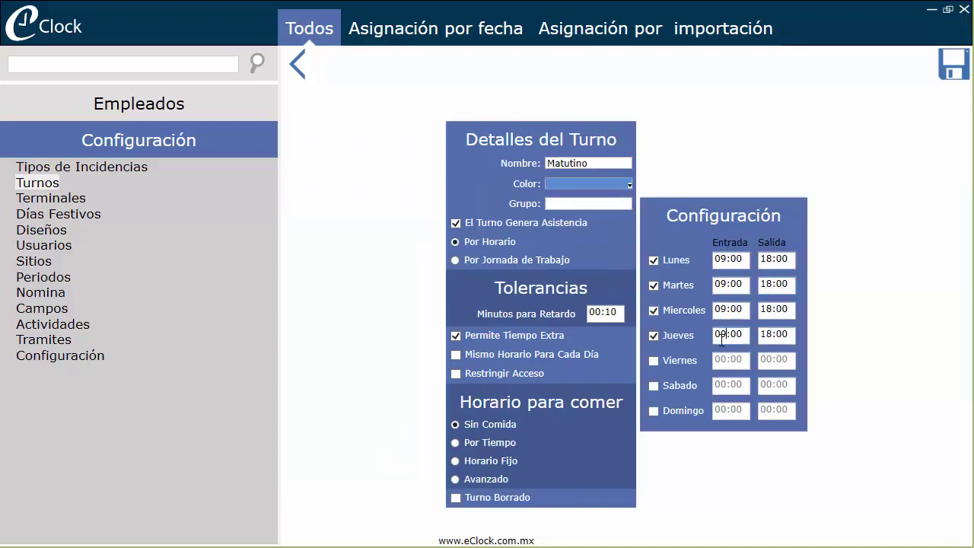
# Enable Friday with entry at 09:00 and exit at 13:00
pyautogui.click(653, 361)
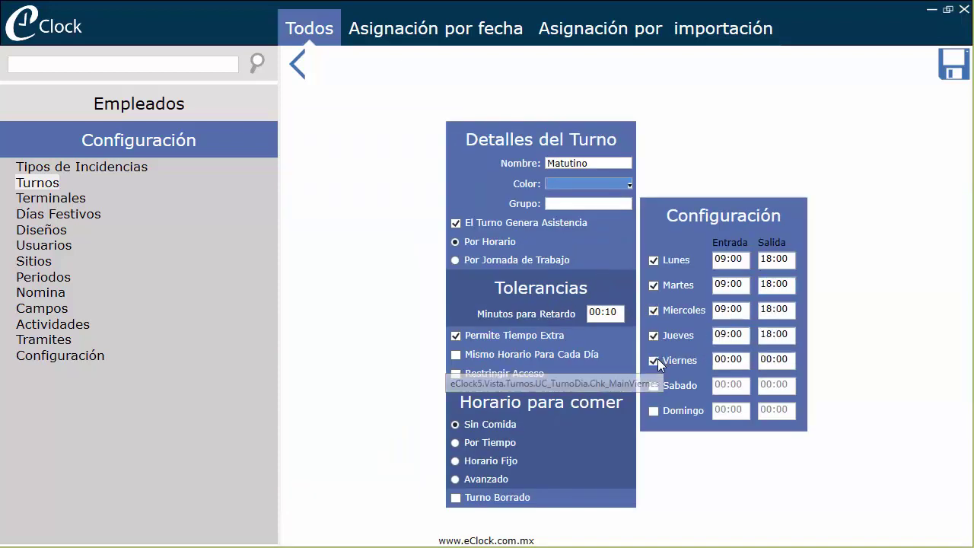
pyautogui.click(763, 359)
pyautogui.write('13')
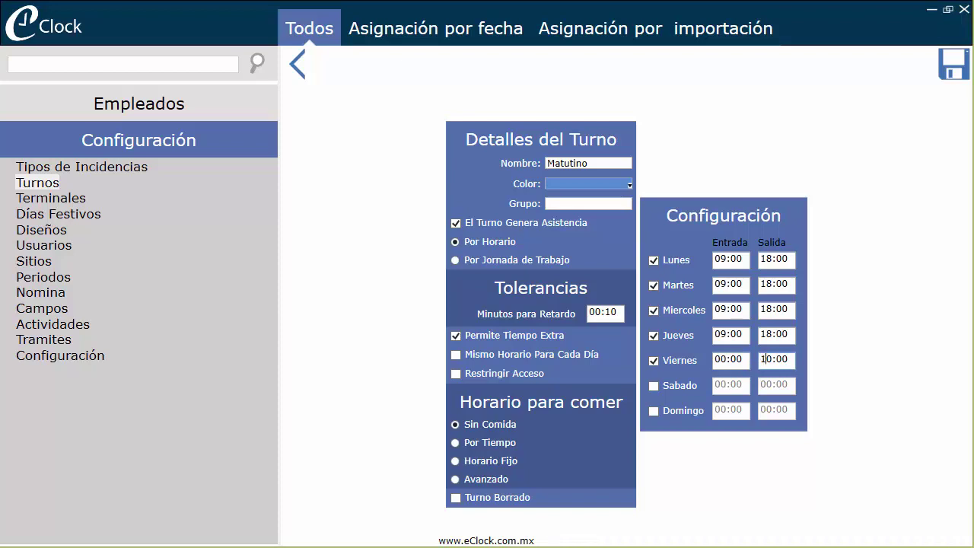
pyautogui.click(720, 361)
pyautogui.write('09')
# Enable Saturday with entry at 09:00 and exit at 14:00
pyautogui.click(653, 388)
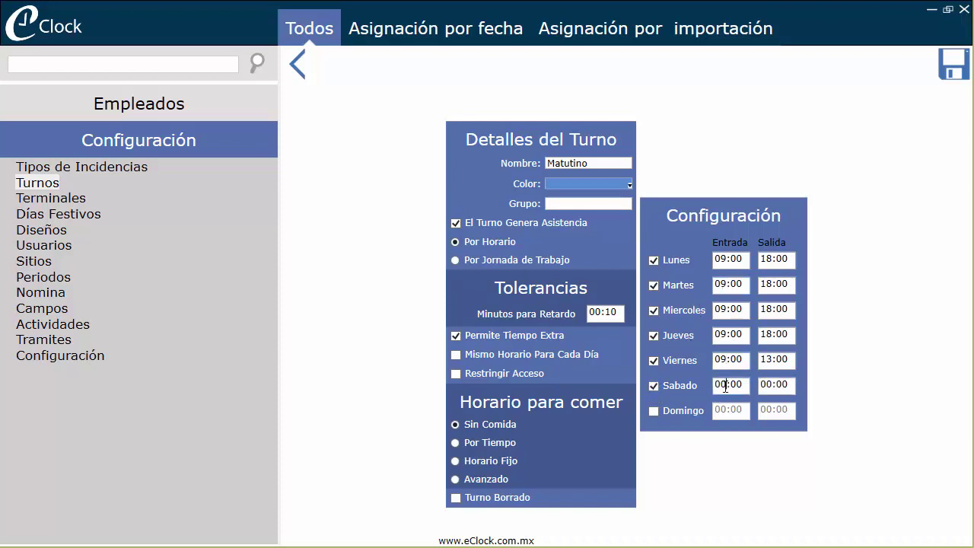
pyautogui.click(725, 386)
pyautogui.write('9')
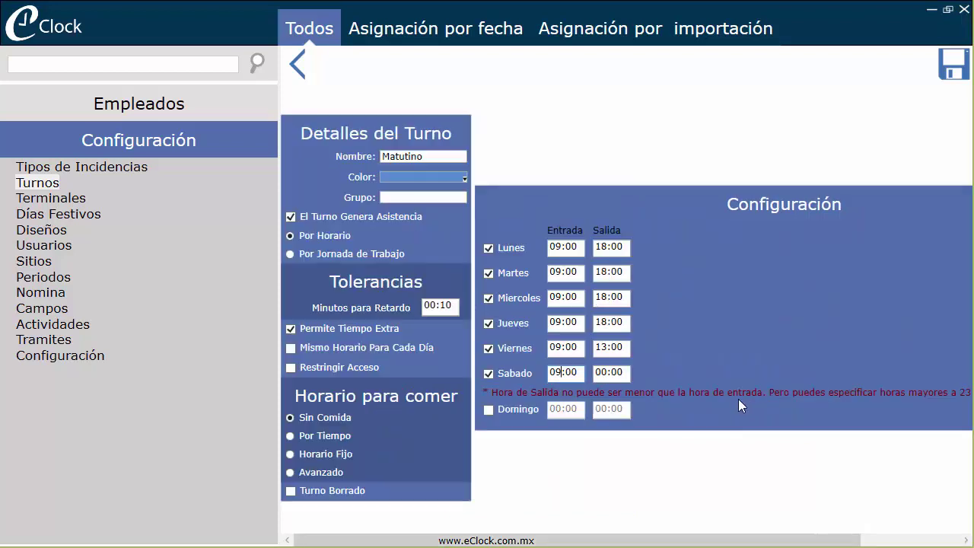
pyautogui.click(595, 375)
pyautogui.write('14')
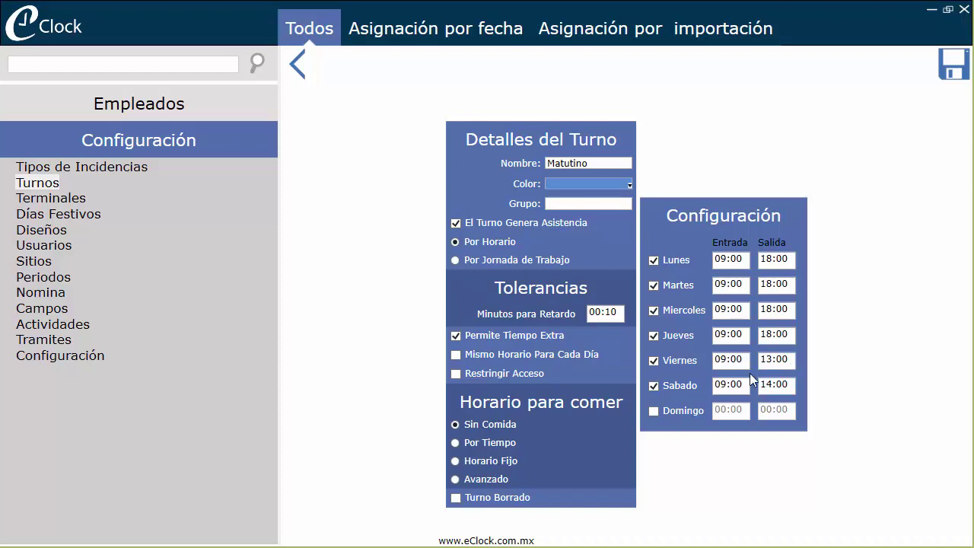
# Turn on restricted access and the same schedule for every day, with entry at 21:00 and exit at 33:00
pyautogui.click(457, 375)
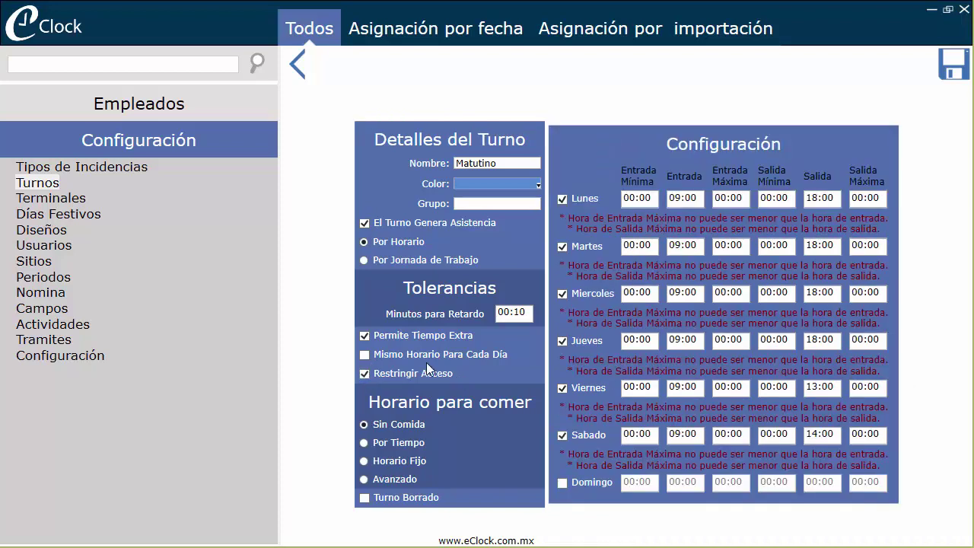
pyautogui.click(371, 359)
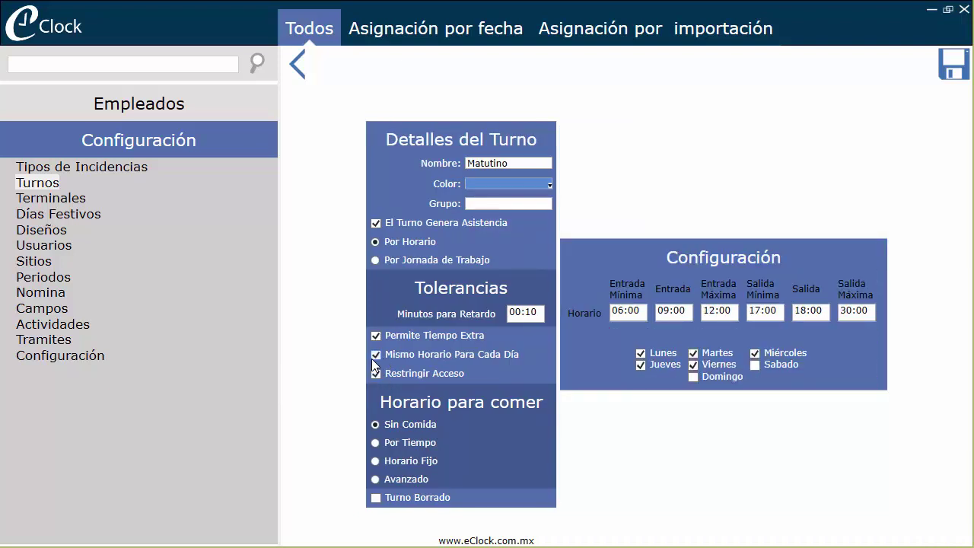
pyautogui.click(669, 310)
pyautogui.write('21')
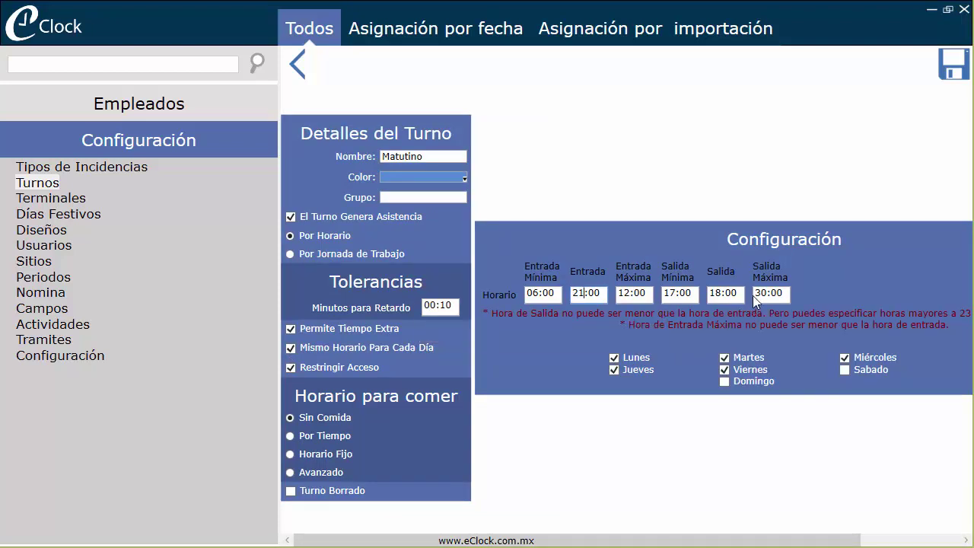
pyautogui.moveTo(717, 293); pyautogui.dragTo(712, 293)
pyautogui.write('33')
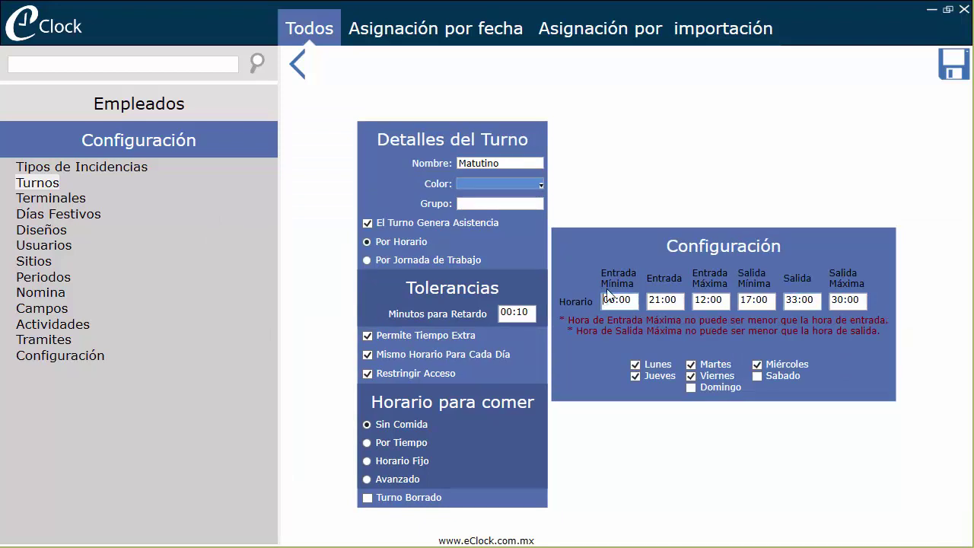
# Set the overnight schedule's minimum entry to 20:00, maximum entry to 24:00, minimum exit to 32:00 and maximum exit to 40:00
pyautogui.write('20')
pyautogui.click(695, 299)
pyautogui.write('24')
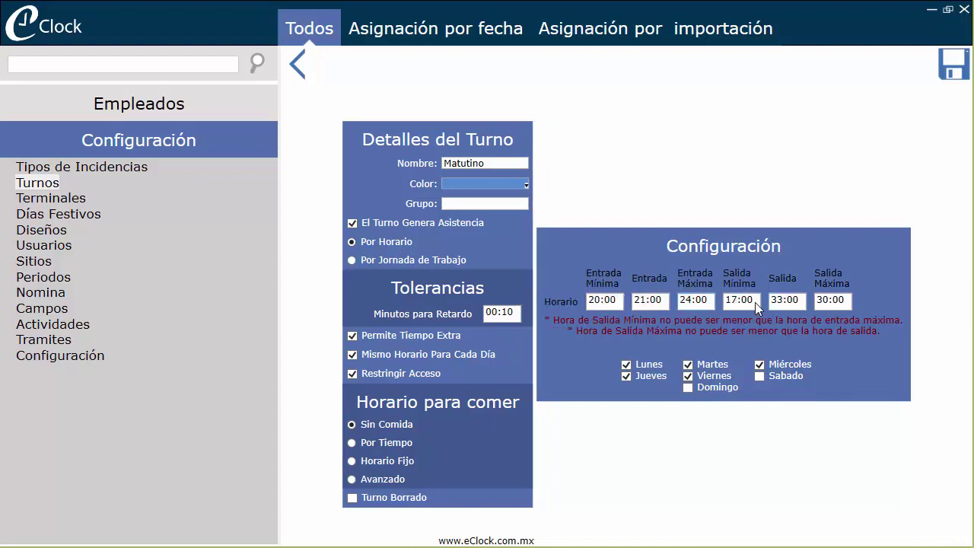
pyautogui.click(729, 303)
pyautogui.write('32')
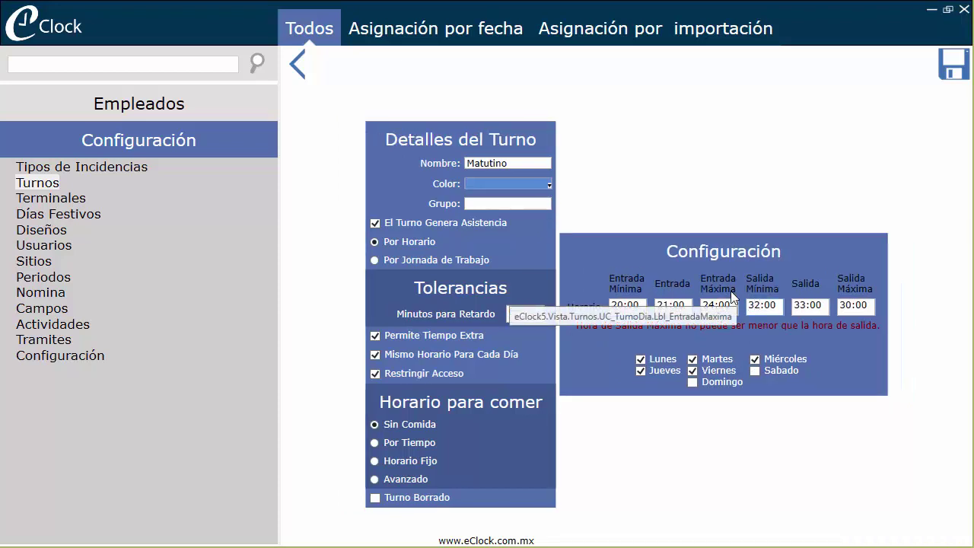
pyautogui.click(840, 306)
pyautogui.write('40')
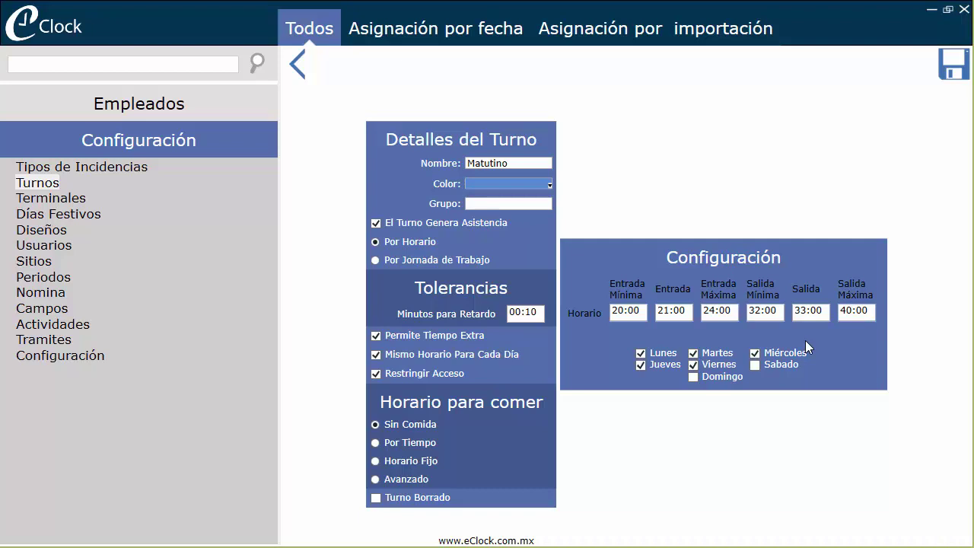
# Switch the shift to Por Jornada de Trabajo with minimum entry 07:00, entry 09:00, maximum entry 12:00 and a workday of 08:00
pyautogui.click(446, 259)
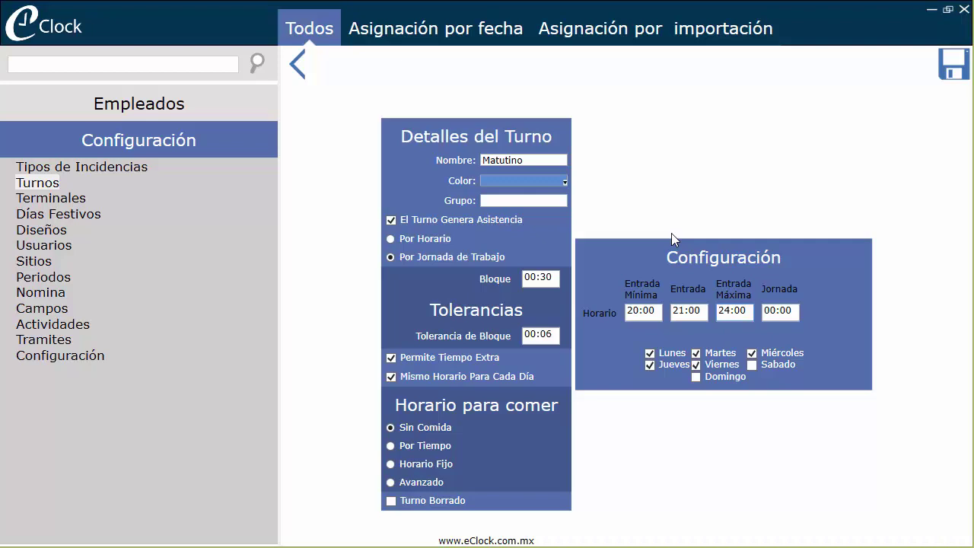
pyautogui.click(673, 310)
pyautogui.write('09')
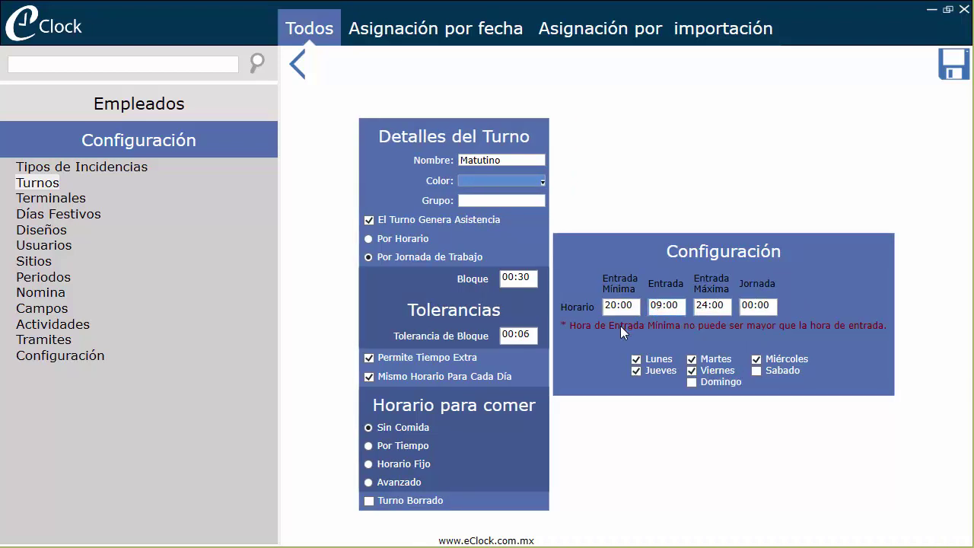
pyautogui.click(698, 305)
pyautogui.write('12')
pyautogui.click(745, 307)
pyautogui.write('08')
pyautogui.click(607, 306)
pyautogui.write('07')
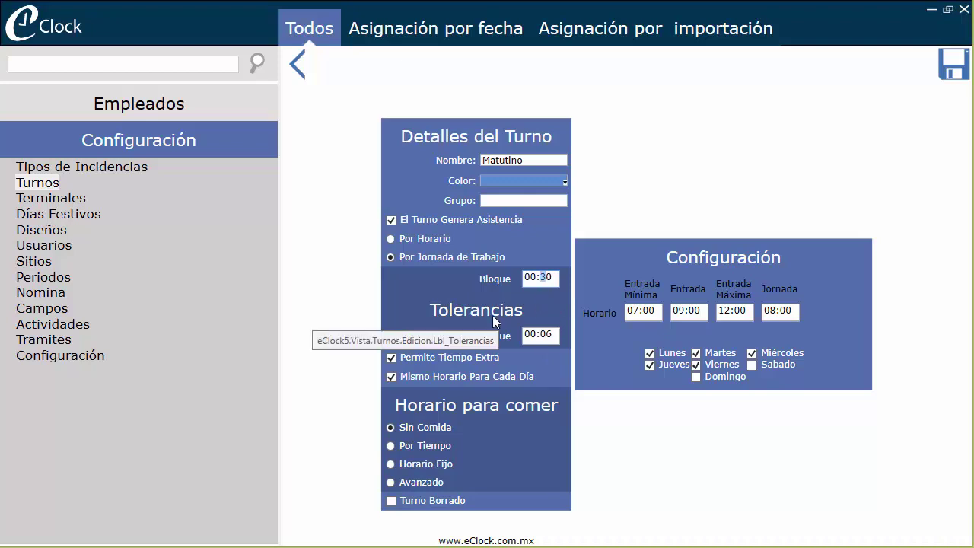
pyautogui.click(671, 194)
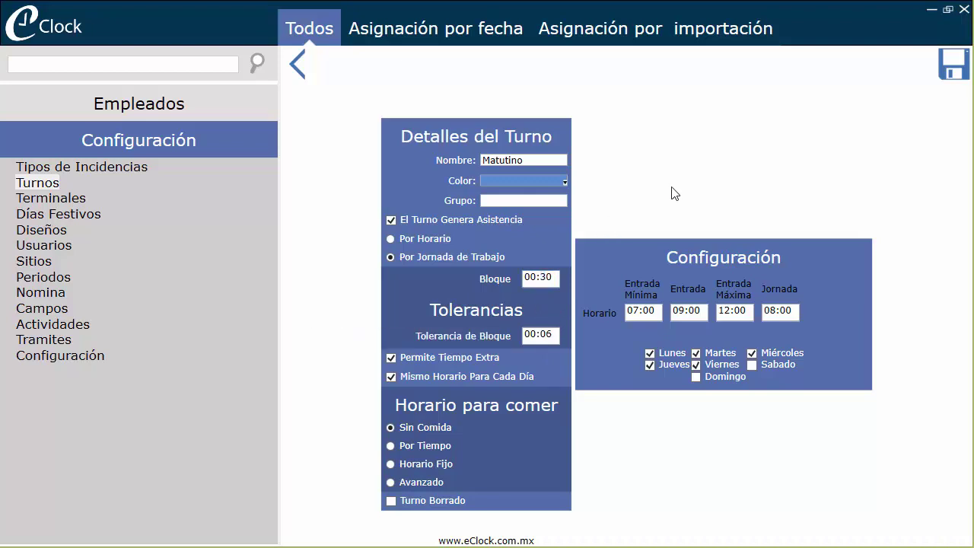